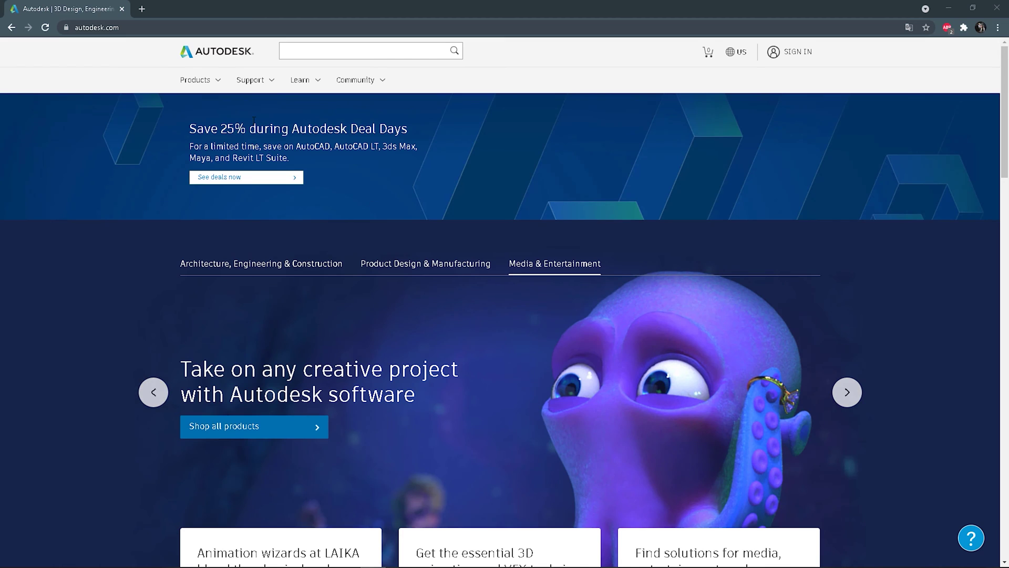
Step: Go to the 3ds Max product page and sign in with the saved e-mail, password and security code
{"action": "left_click", "coordinate": [201, 83]}
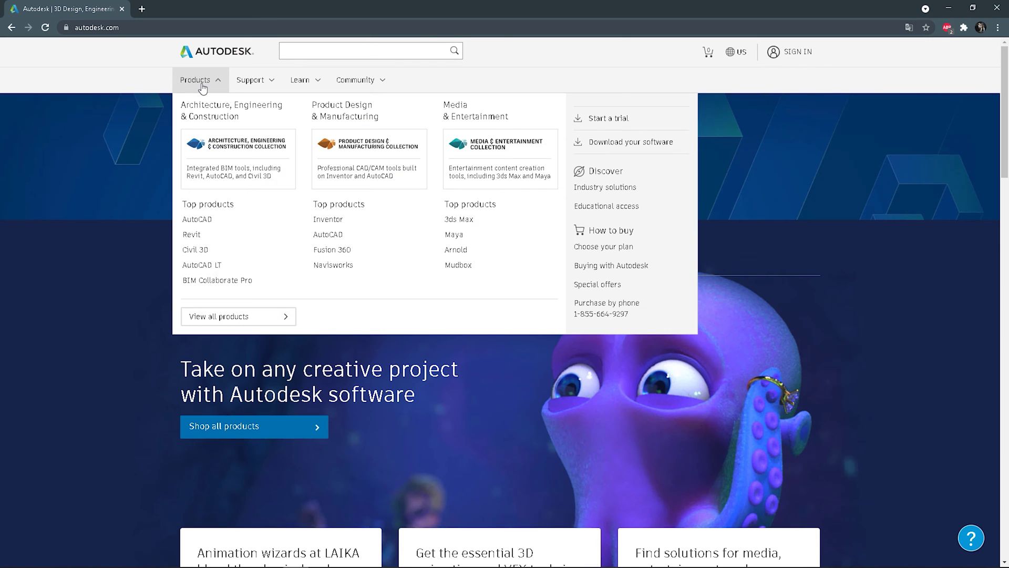
{"action": "left_click", "coordinate": [467, 223]}
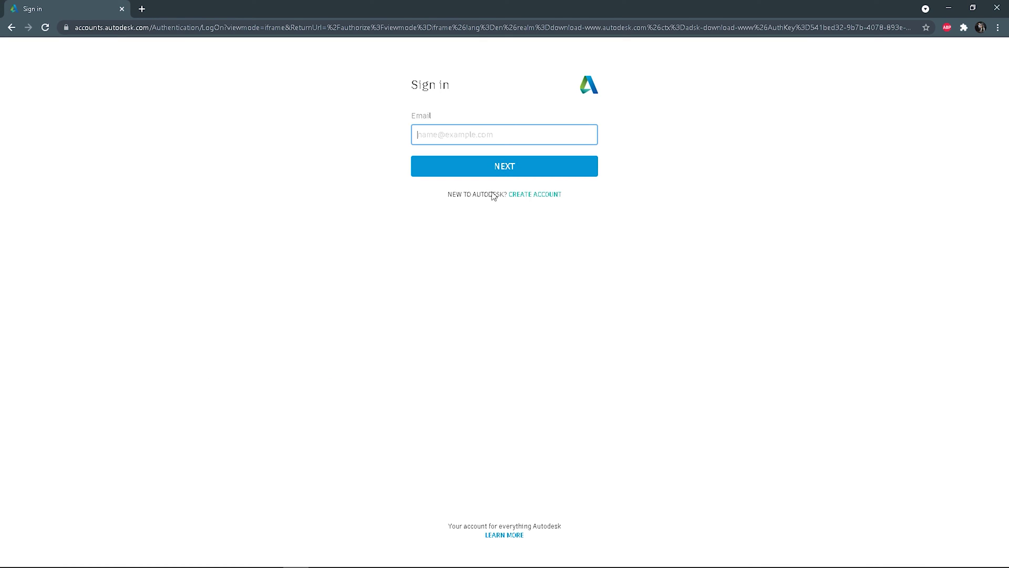
{"action": "left_click", "coordinate": [549, 198]}
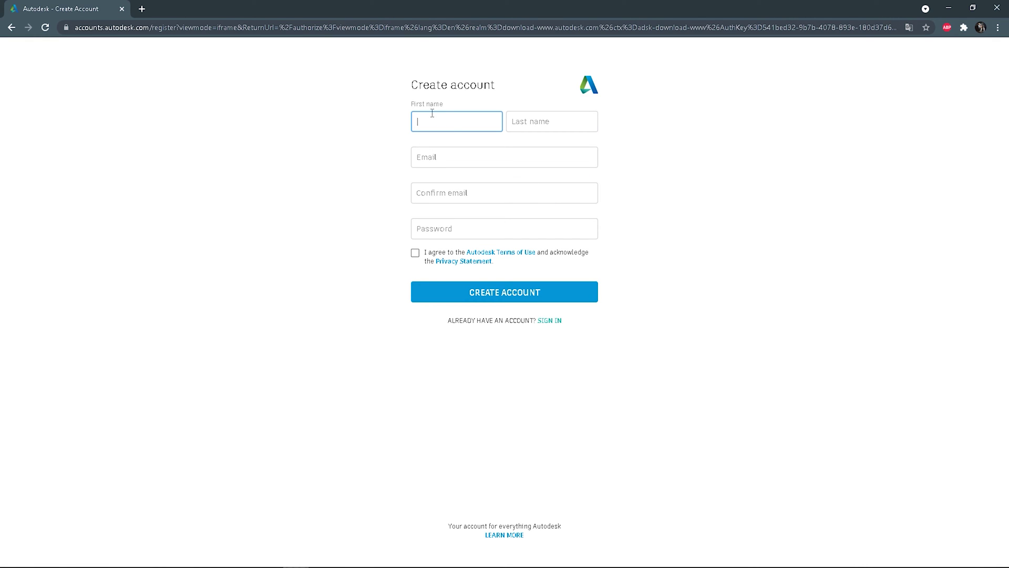
{"action": "left_click", "coordinate": [549, 322]}
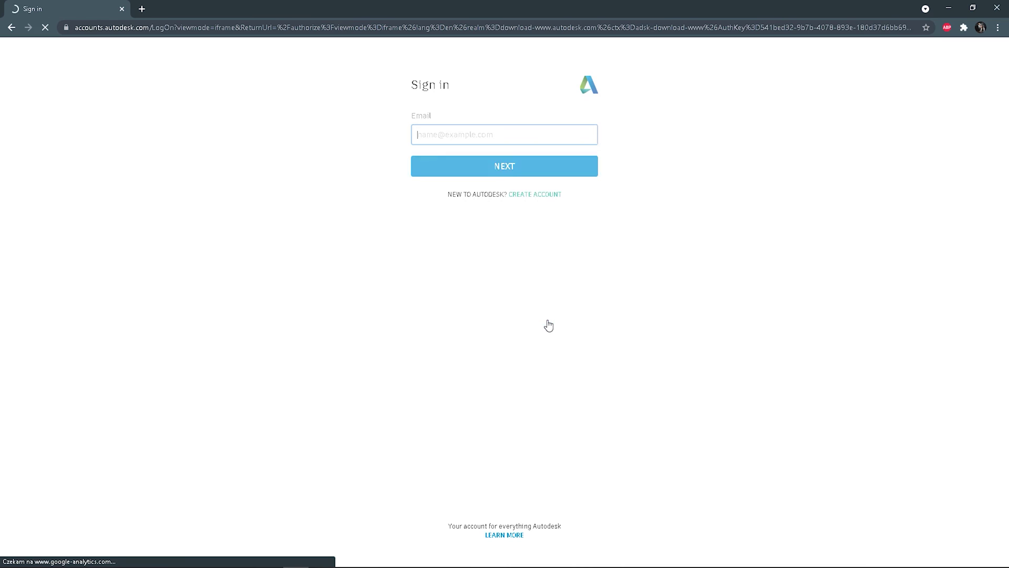
{"action": "left_click", "coordinate": [504, 166]}
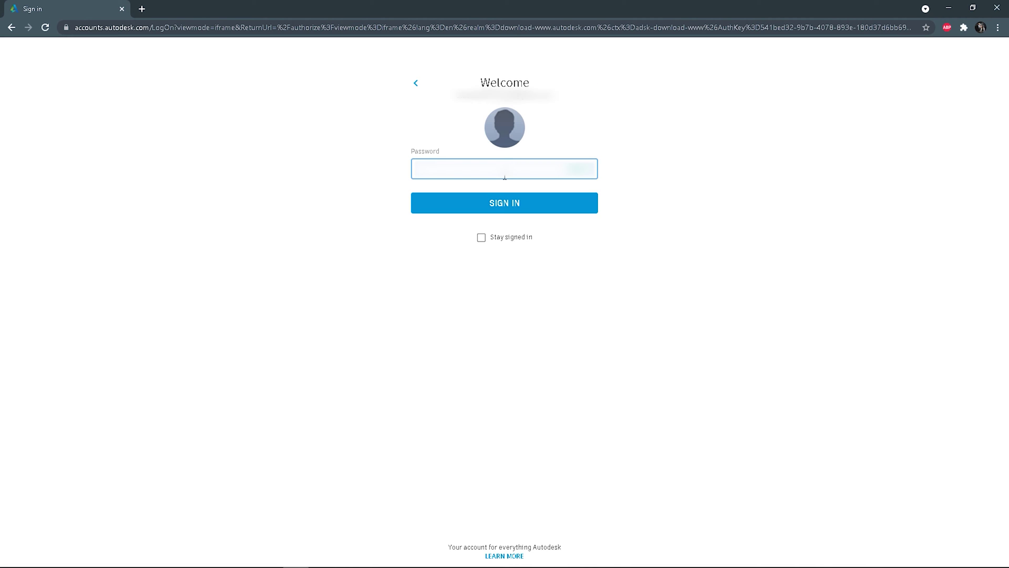
{"action": "left_click", "coordinate": [505, 205]}
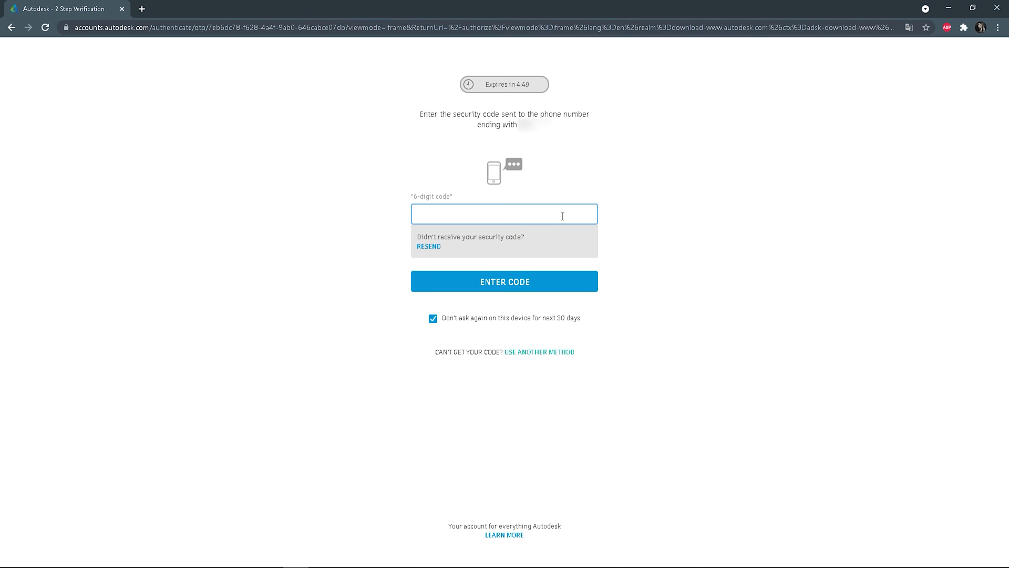
{"action": "left_click", "coordinate": [559, 283]}
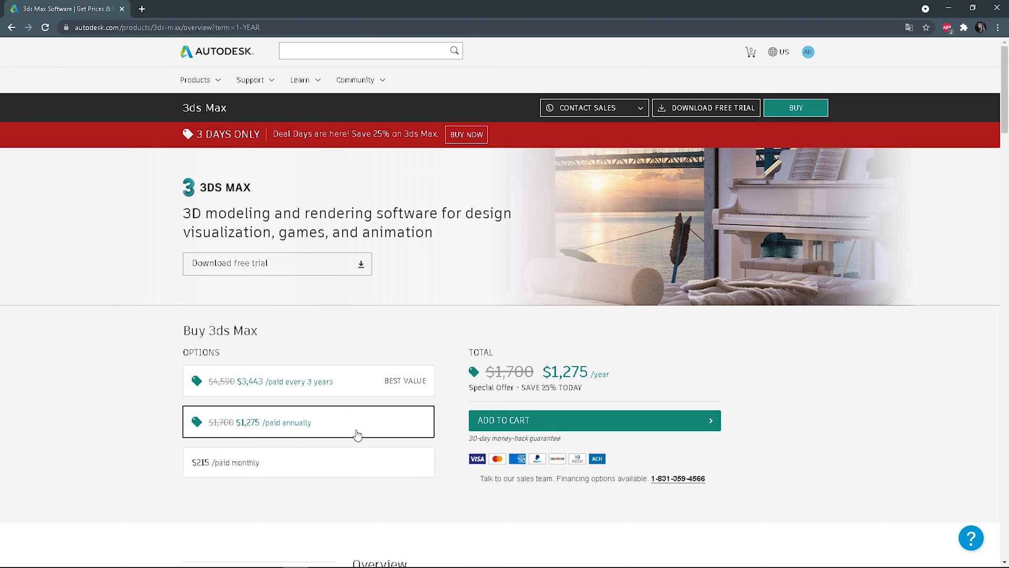
Step: Add the 3-year 3ds Max plan to the cart at $3,442.50, staying on the U.S. site
{"action": "left_click", "coordinate": [358, 469]}
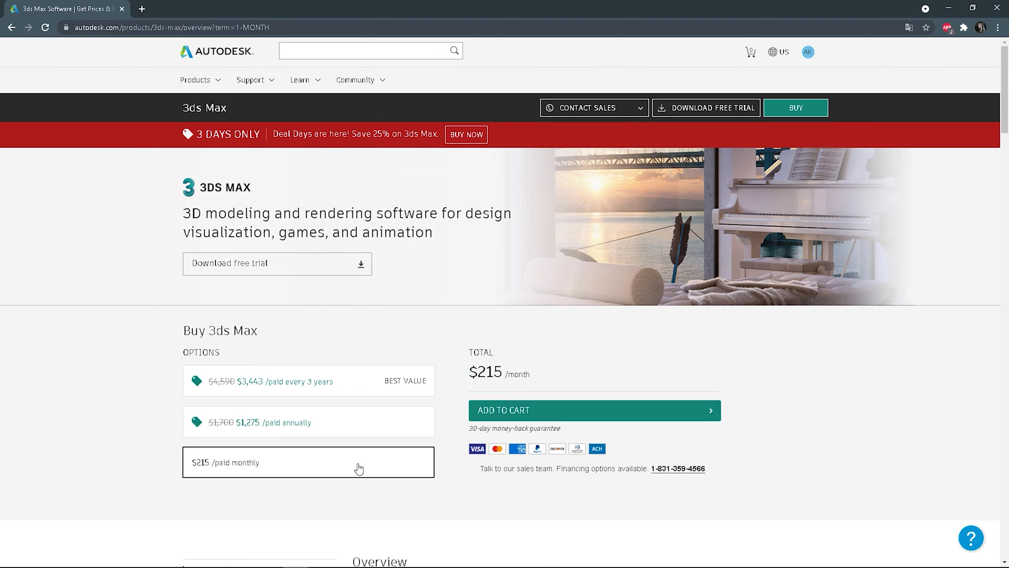
{"action": "left_click", "coordinate": [371, 435]}
{"action": "left_click", "coordinate": [379, 393]}
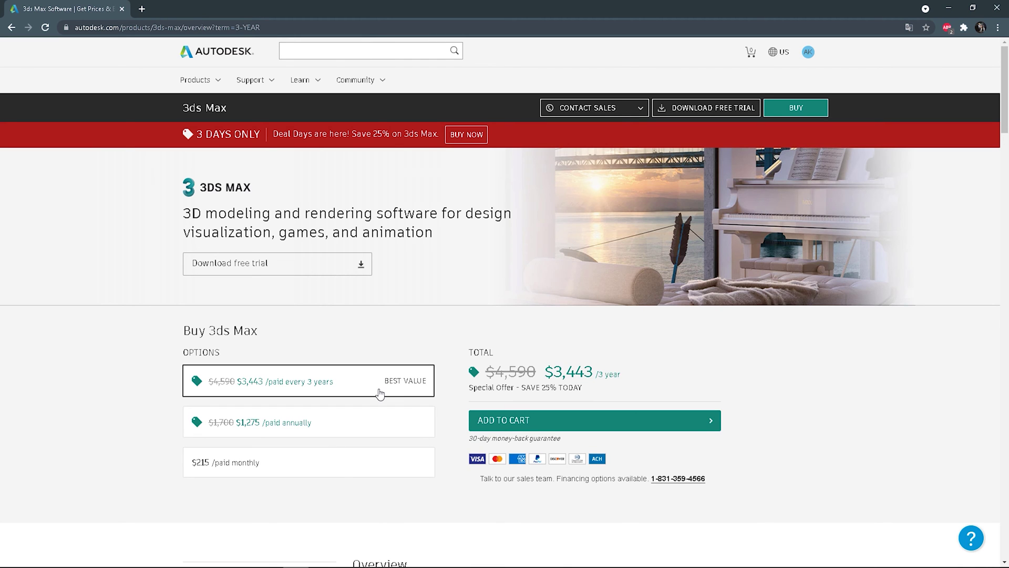
{"action": "left_click", "coordinate": [544, 420]}
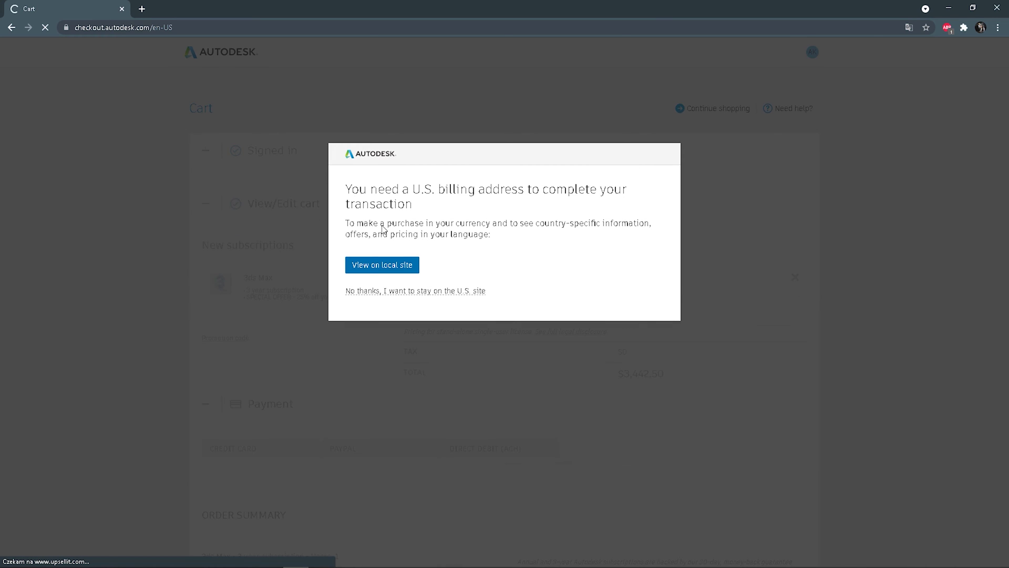
{"action": "left_click", "coordinate": [468, 291]}
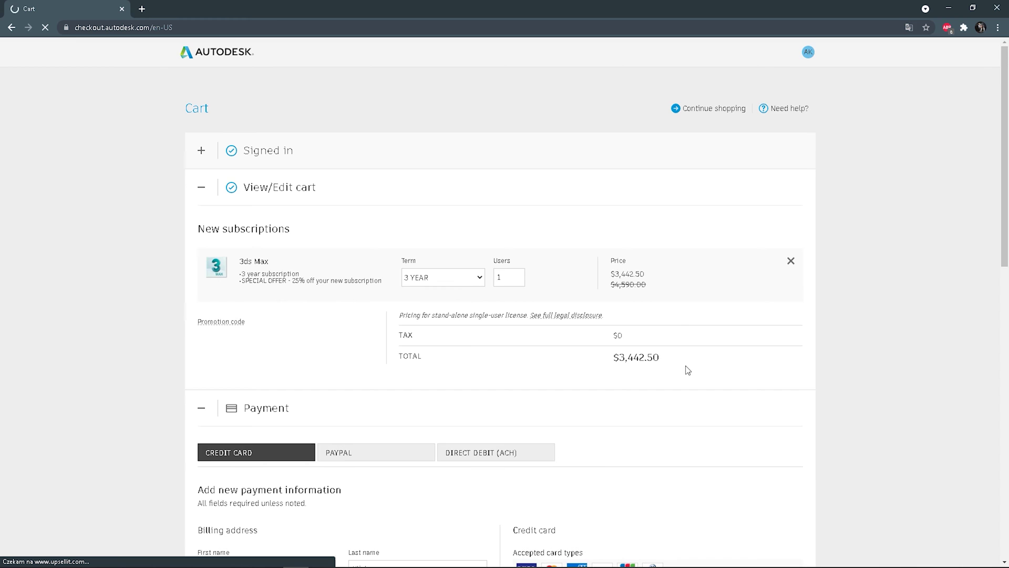
{"action": "scroll", "coordinate": [687, 367], "scroll_direction": "down", "scroll_amount": 7}
{"action": "scroll", "coordinate": [361, 379], "scroll_direction": "down", "scroll_amount": 3}
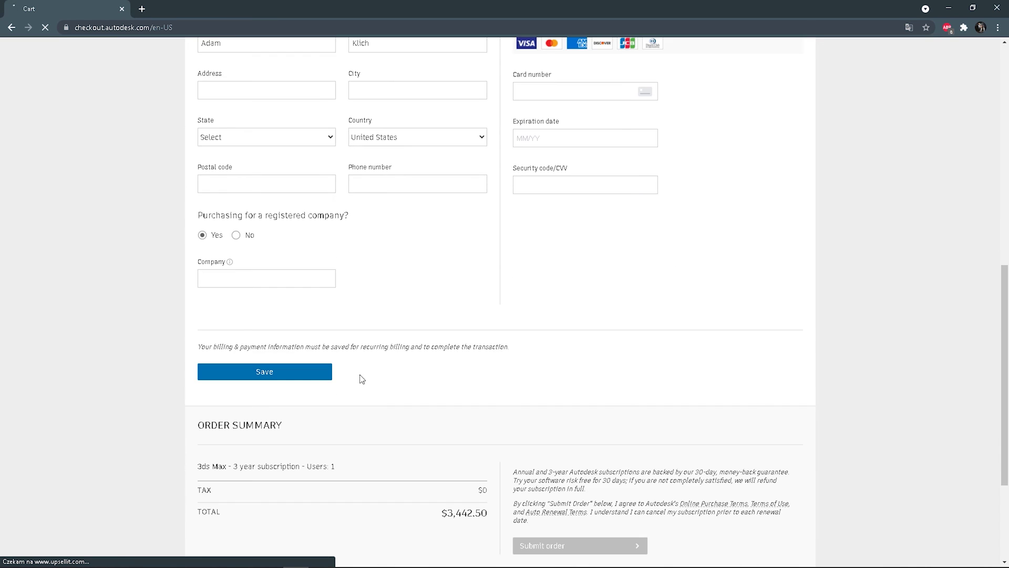
{"action": "scroll", "coordinate": [331, 397], "scroll_direction": "down", "scroll_amount": 3}
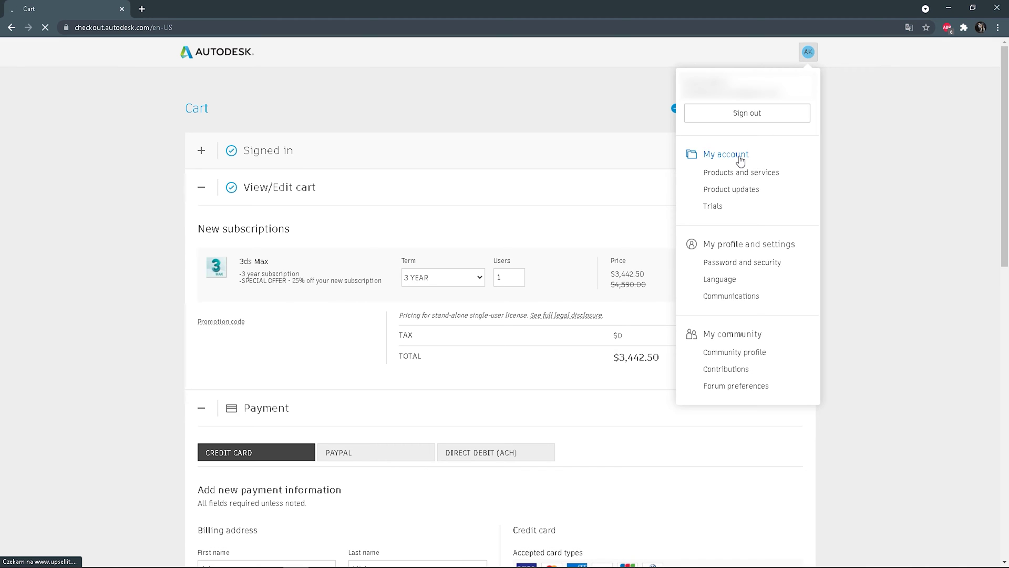
Step: Open the 3ds Max details in the Autodesk account and check the 2022 version
{"action": "left_click", "coordinate": [742, 156]}
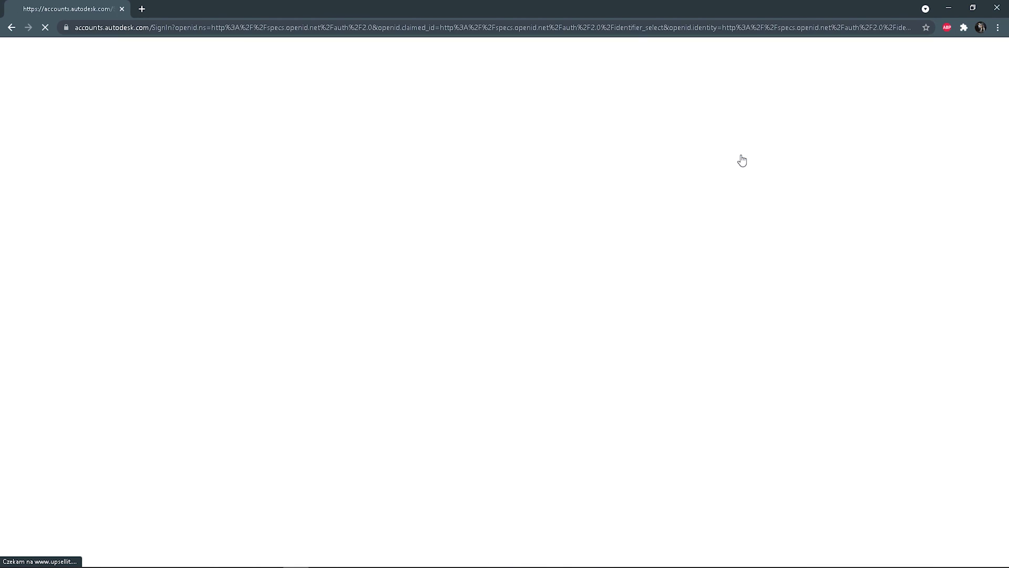
{"action": "left_click", "coordinate": [654, 217]}
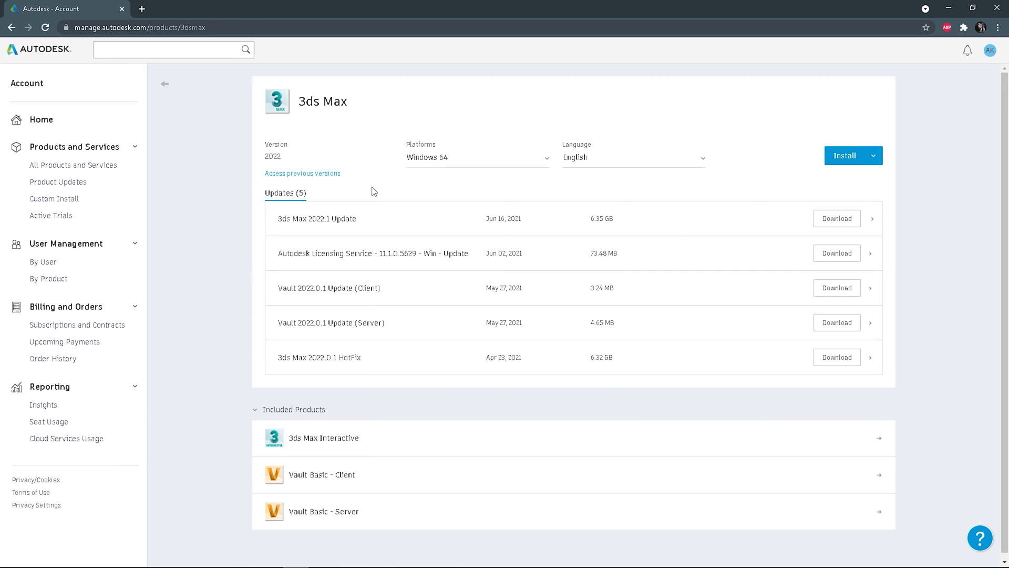
{"action": "left_click_drag", "start_coordinate": [267, 156], "coordinate": [282, 157]}
{"action": "left_click", "coordinate": [314, 159]}
Step: Review the platform and language choices, keep English, and view earlier 3ds Max versions
{"action": "left_click", "coordinate": [455, 162]}
{"action": "left_click", "coordinate": [465, 160]}
{"action": "left_click", "coordinate": [603, 159]}
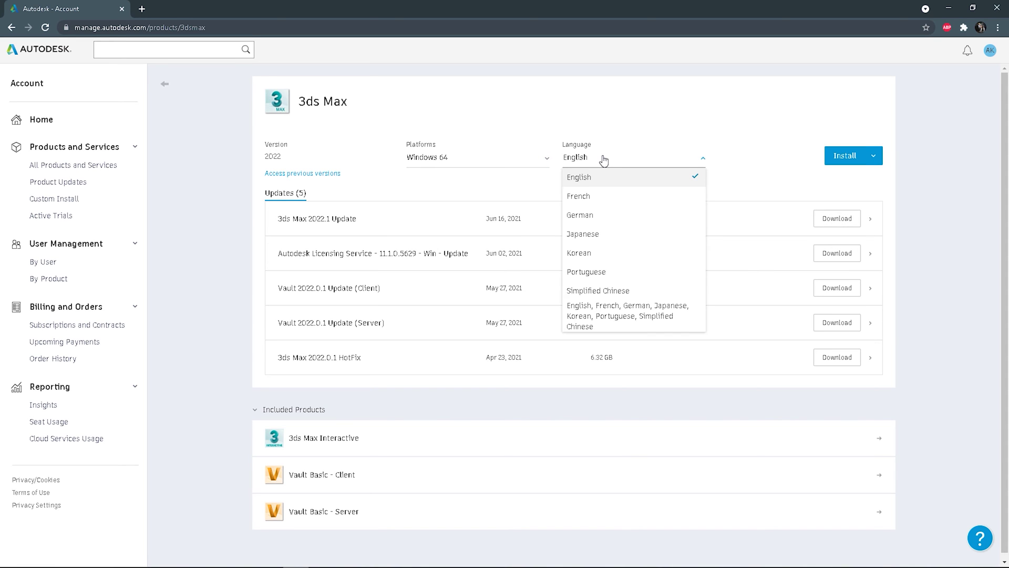
{"action": "left_click", "coordinate": [604, 160]}
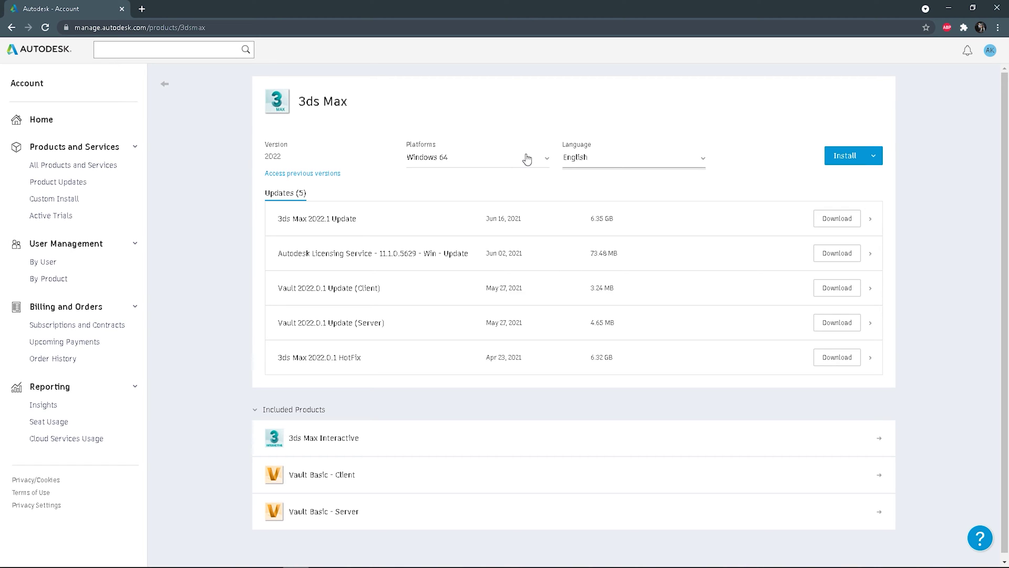
{"action": "left_click", "coordinate": [321, 175]}
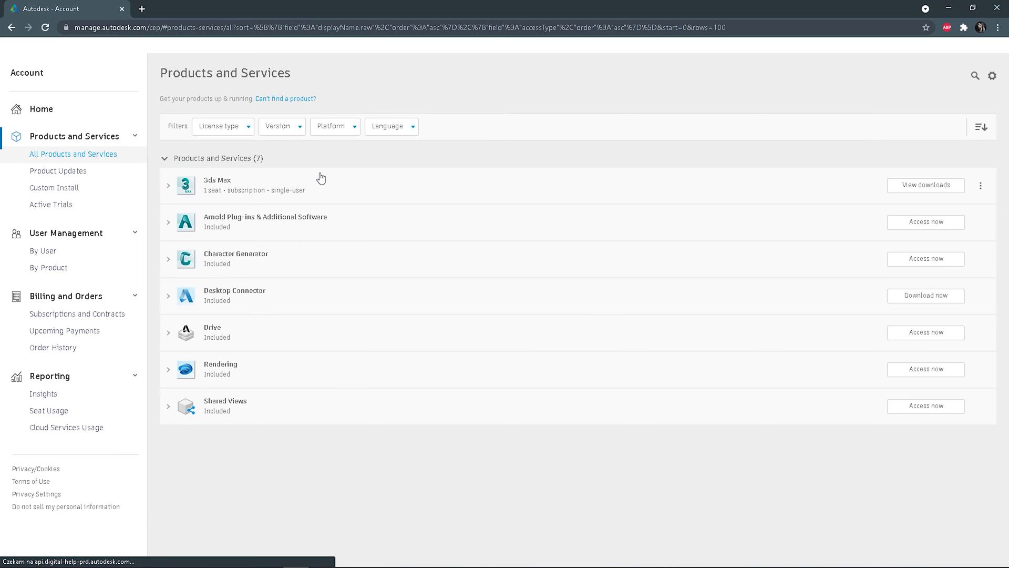
Step: Filter products to Autodesk ID licences and expand 3ds Max to show all its versions
{"action": "left_click", "coordinate": [250, 138]}
{"action": "left_click", "coordinate": [246, 152]}
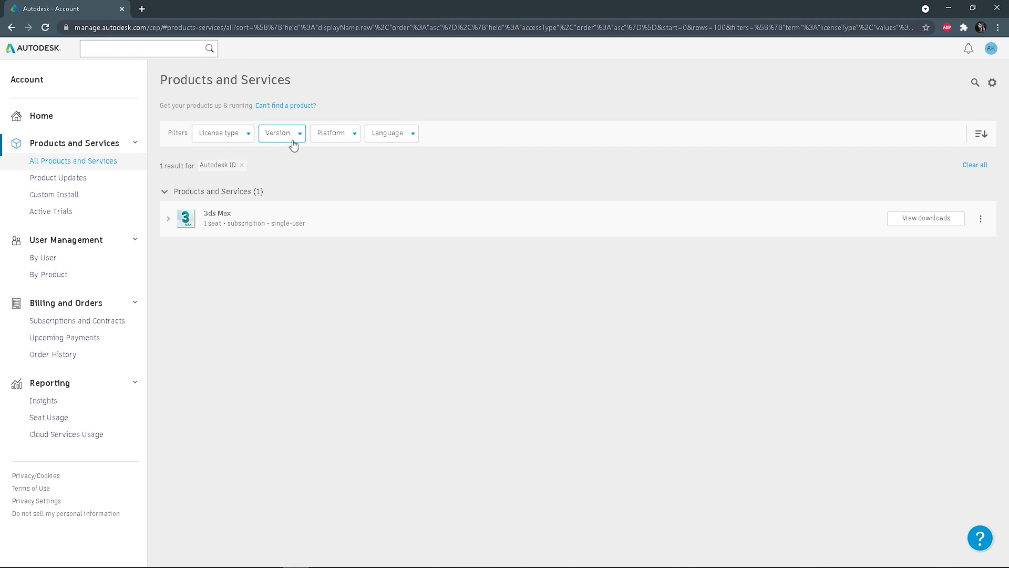
{"action": "left_click", "coordinate": [171, 219]}
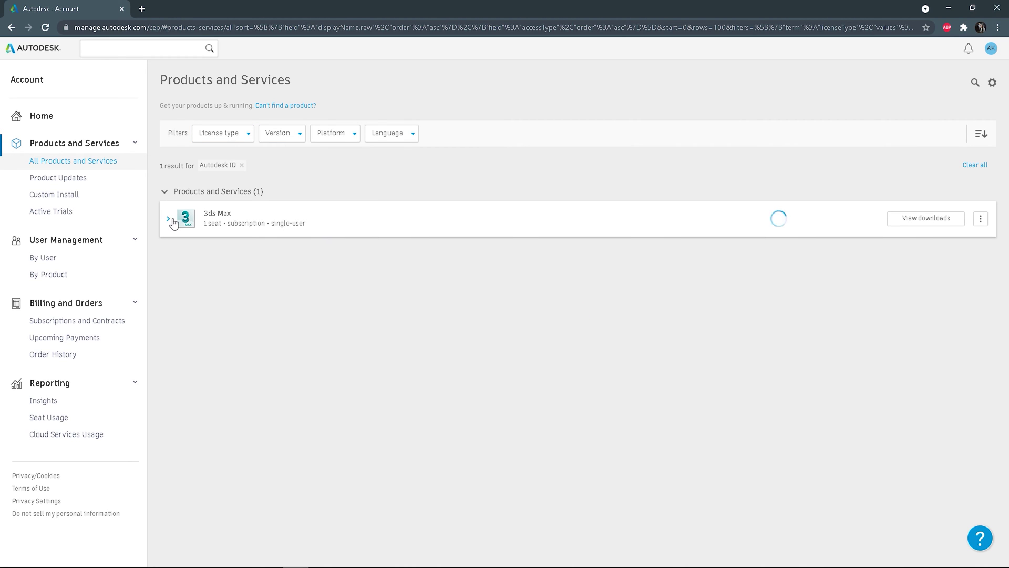
{"action": "scroll", "coordinate": [344, 222], "scroll_direction": "down", "scroll_amount": 1}
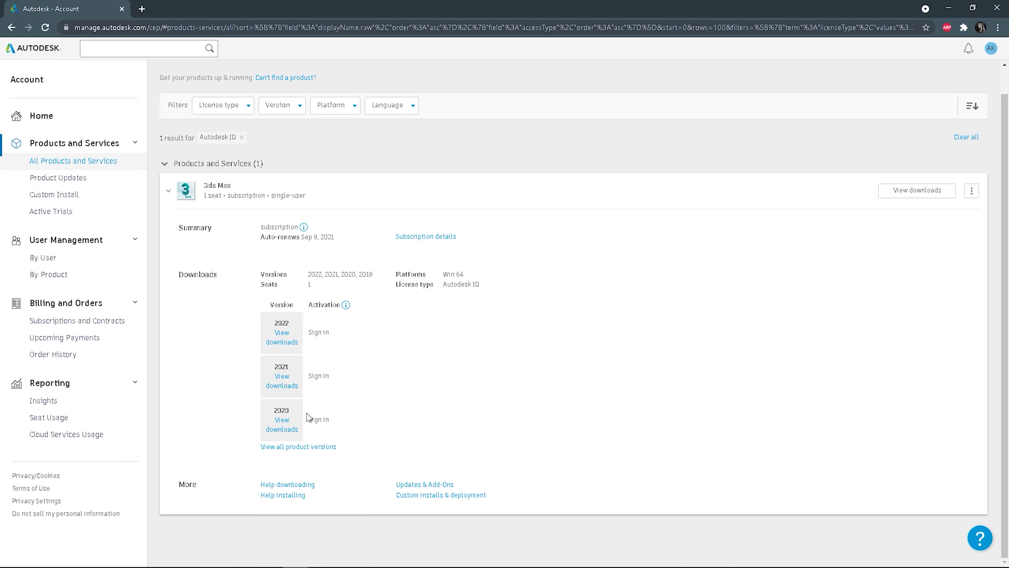
{"action": "left_click", "coordinate": [302, 447]}
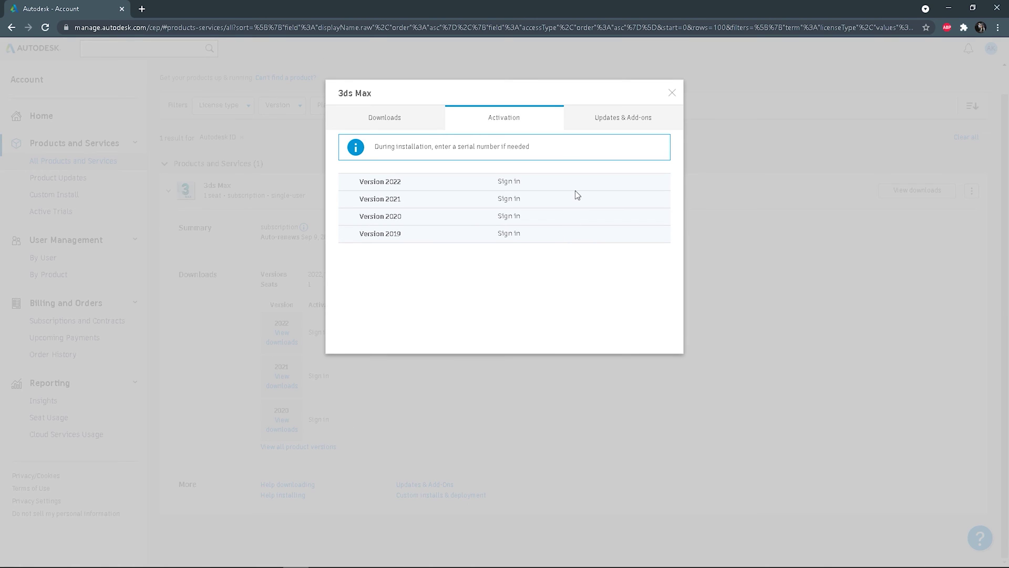
Step: Try version 2019, then clear the Autodesk ID filter and reopen the 3ds Max 2022 Win 64 English downloads
{"action": "left_click", "coordinate": [395, 122]}
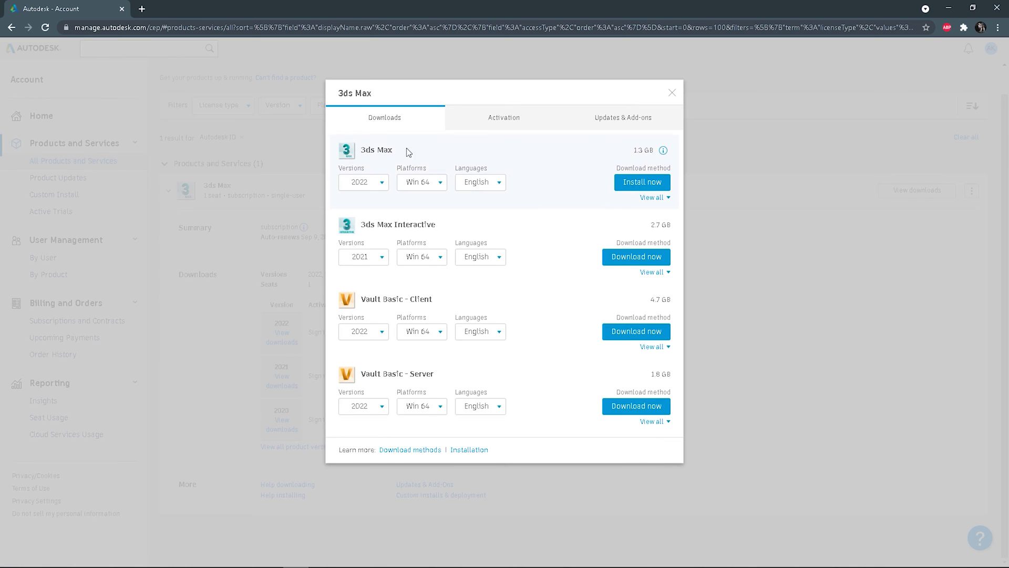
{"action": "left_click", "coordinate": [382, 183]}
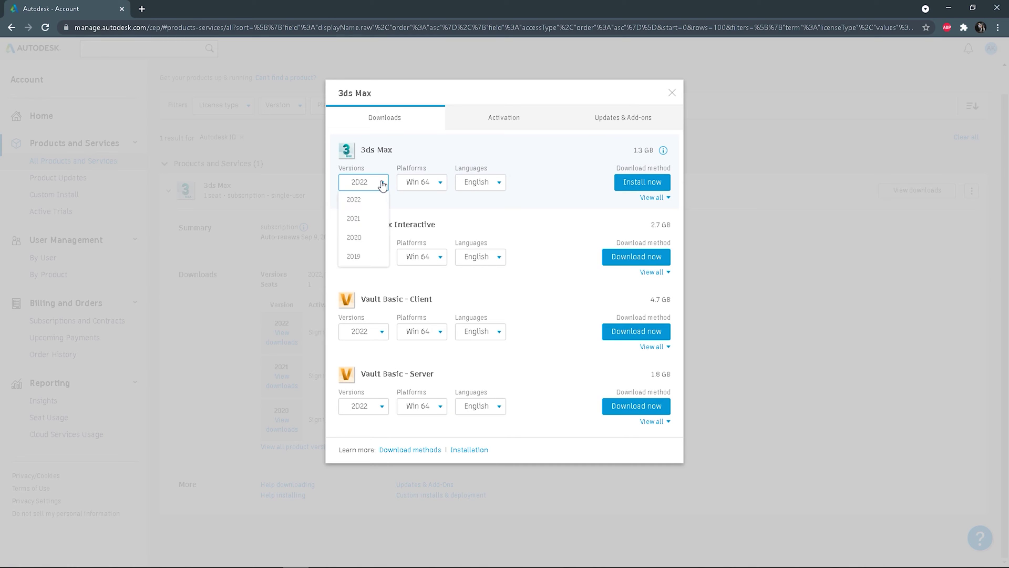
{"action": "left_click", "coordinate": [361, 258]}
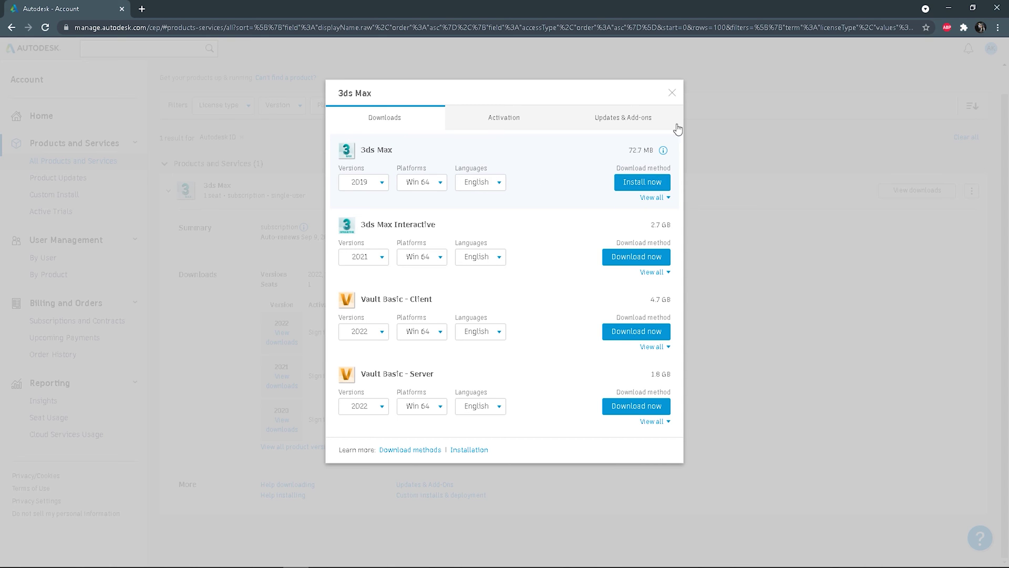
{"action": "left_click", "coordinate": [672, 93]}
{"action": "left_click", "coordinate": [242, 138]}
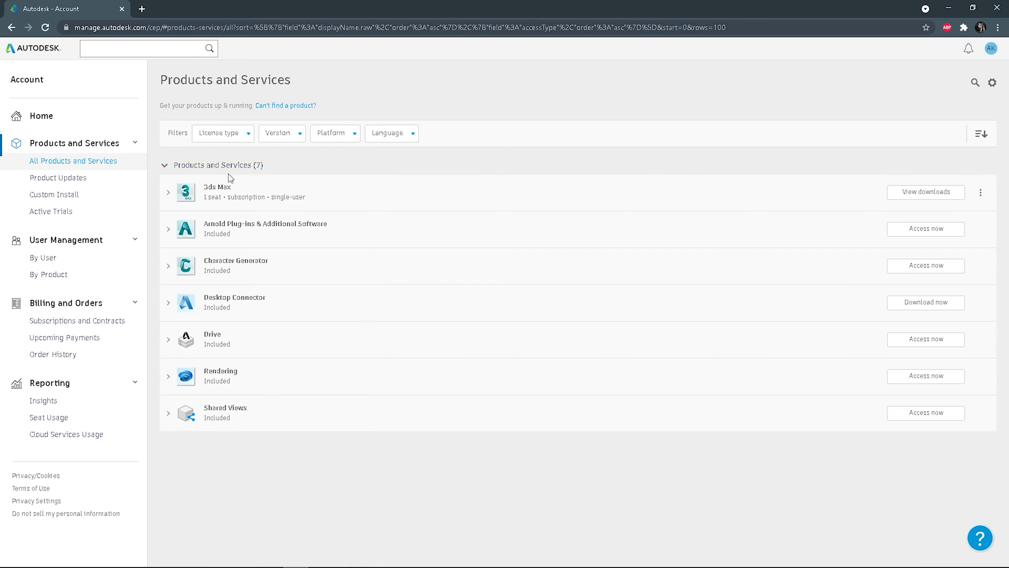
{"action": "left_click", "coordinate": [927, 193]}
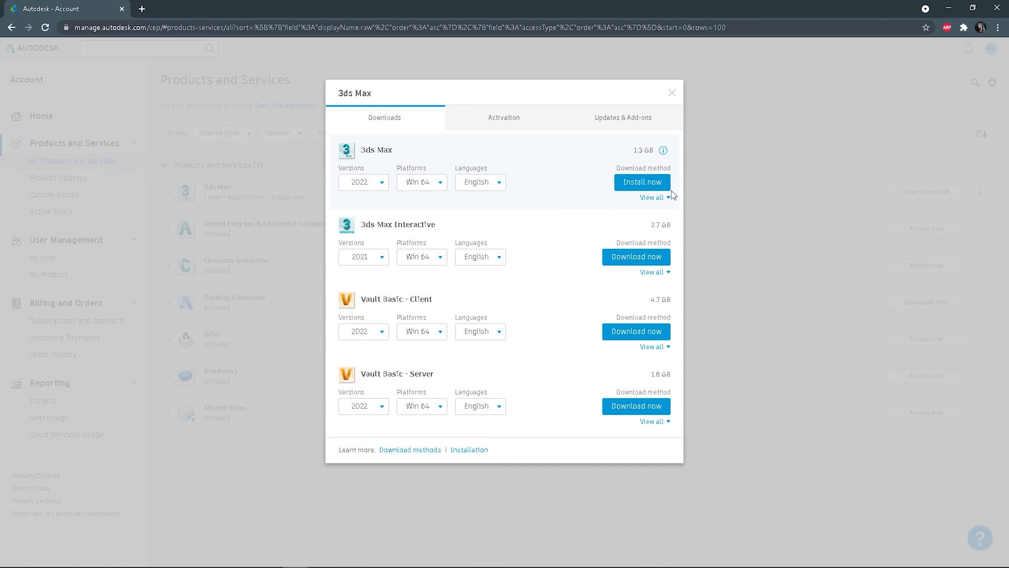
Step: Accept the licence agreement, download the 3ds Max 2022 installer and run the Autodesk_3ds_Max .exe
{"action": "left_click", "coordinate": [641, 184]}
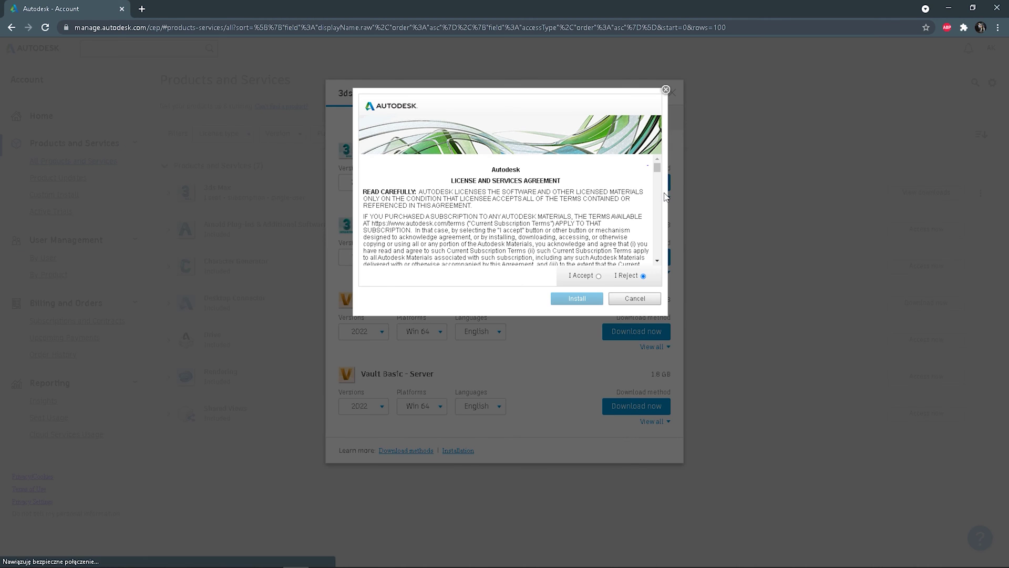
{"action": "left_click", "coordinate": [598, 278]}
{"action": "left_click", "coordinate": [590, 299]}
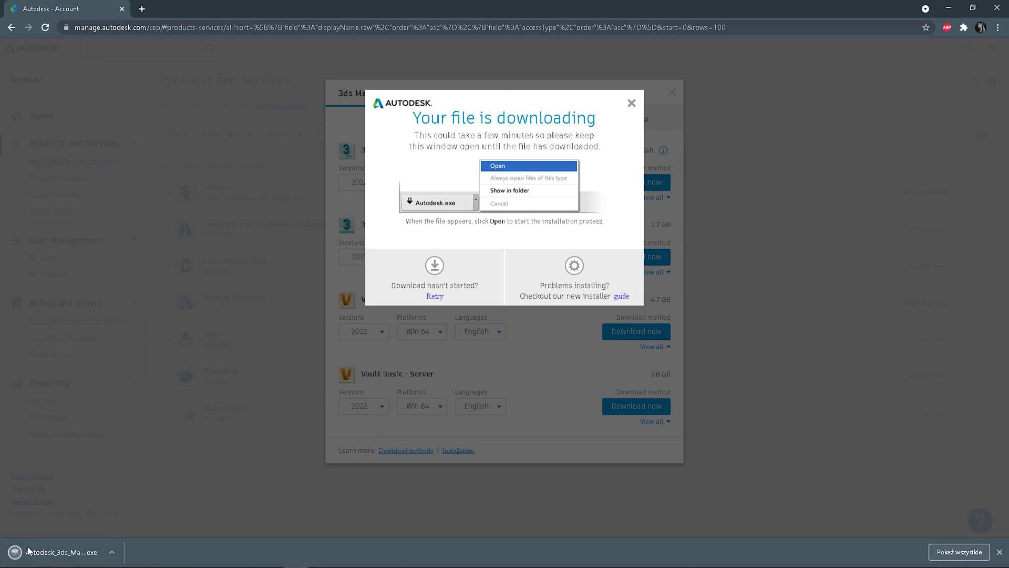
{"action": "left_click", "coordinate": [65, 553]}
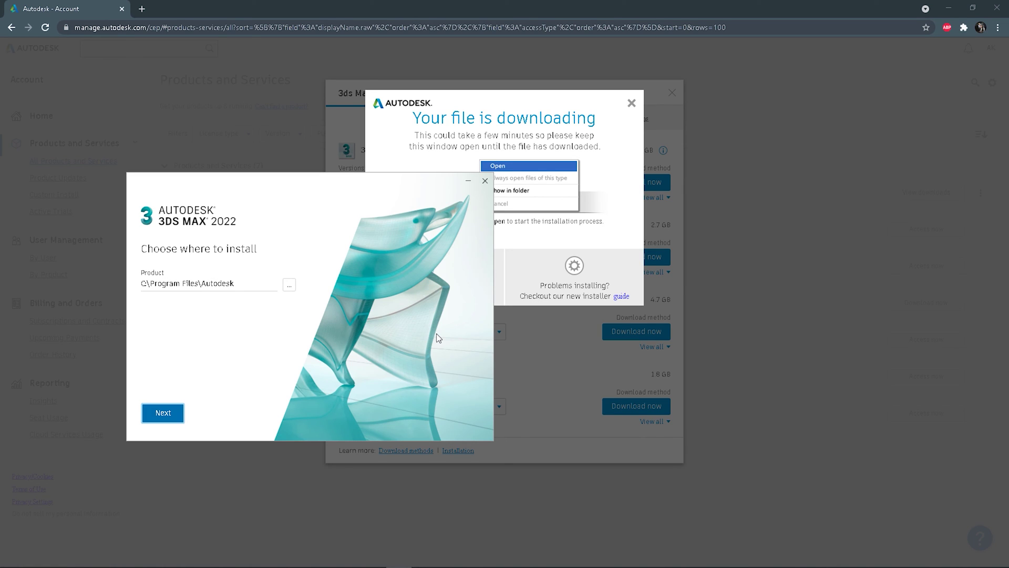
Step: Install 3ds Max 2022 in C:\Program Files\Autodesk without Civil View, Inventor or Revit Interoperability, then start it
{"action": "key", "text": "Return"}
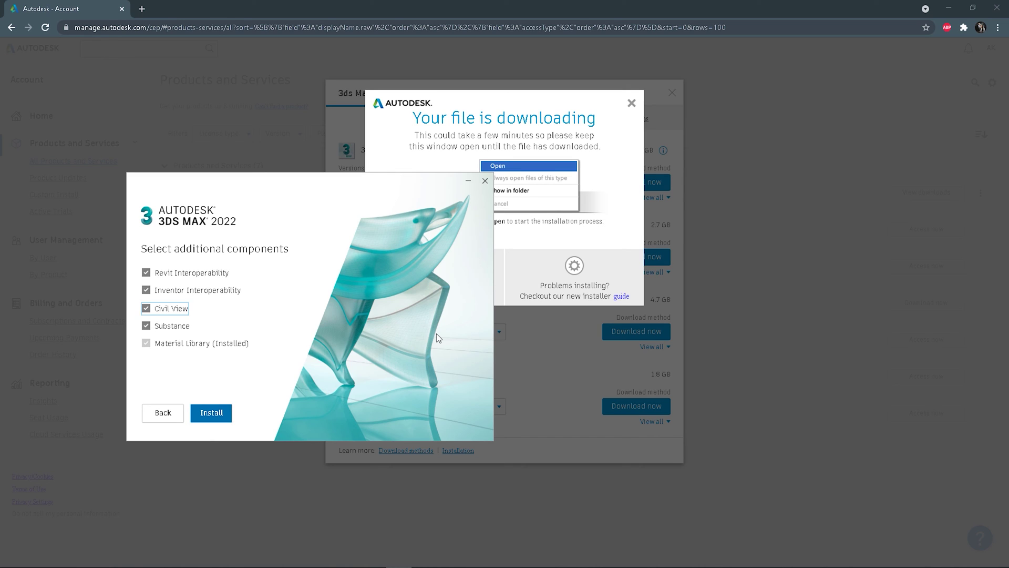
{"action": "key", "text": "shift+Tab"}
{"action": "key", "text": "shift+Tab"}
{"action": "key", "text": "shift+Tab"}
{"action": "key", "text": "space"}
{"action": "key", "text": "shift+Tab"}
{"action": "key", "text": "space"}
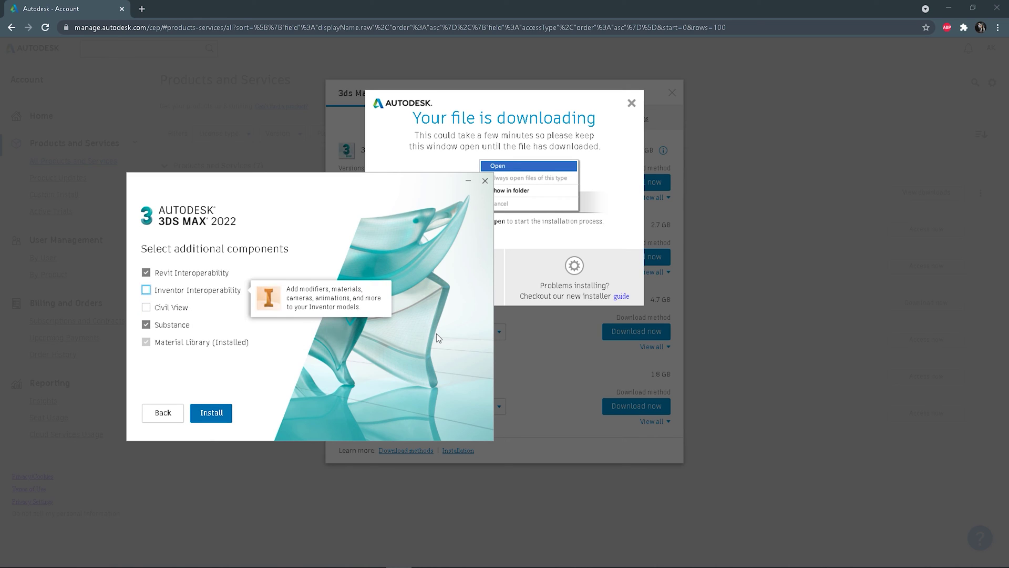
{"action": "key", "text": "shift+Tab"}
{"action": "key", "text": "space"}
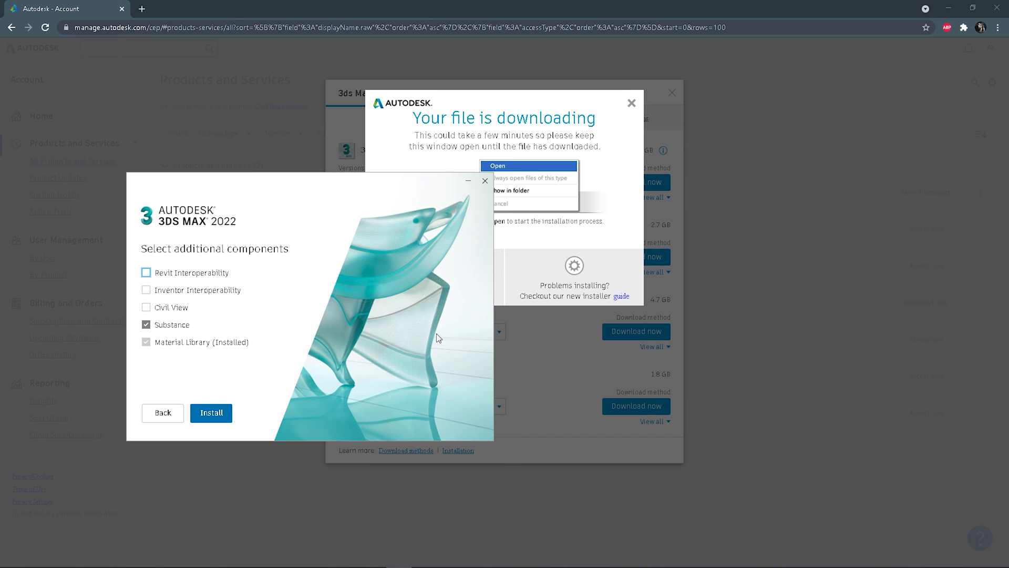
{"action": "key", "text": "Return"}
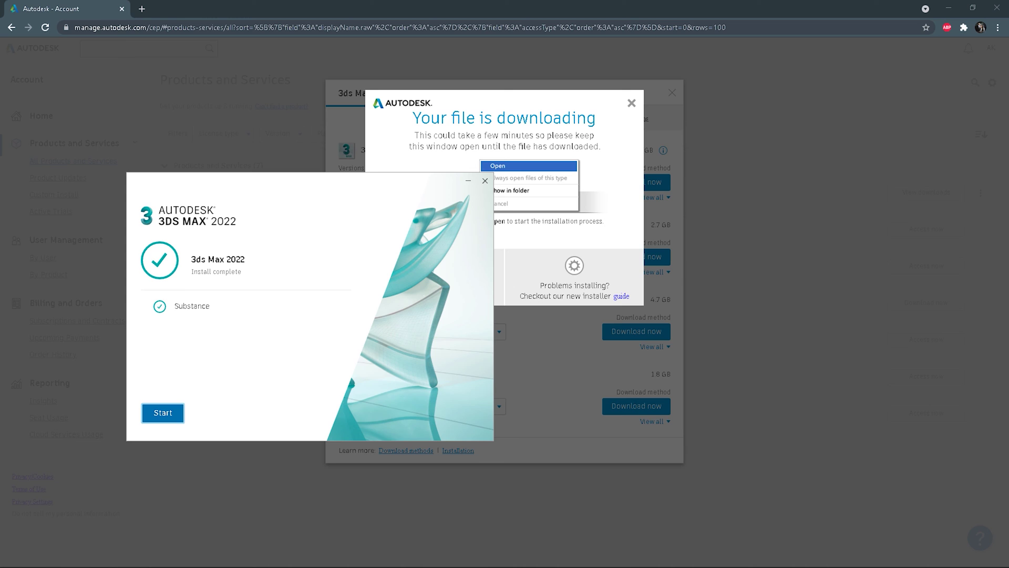
{"action": "key", "text": "Return"}
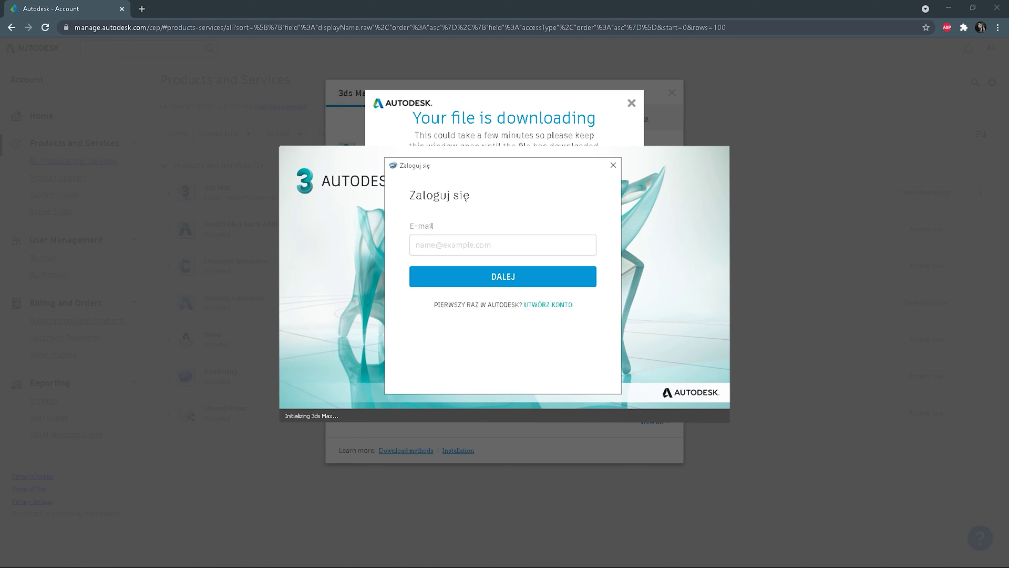
Step: Paste the account e-mail, continue, and enter the SMS verification code to sign in
{"action": "key", "text": "ctrl+v"}
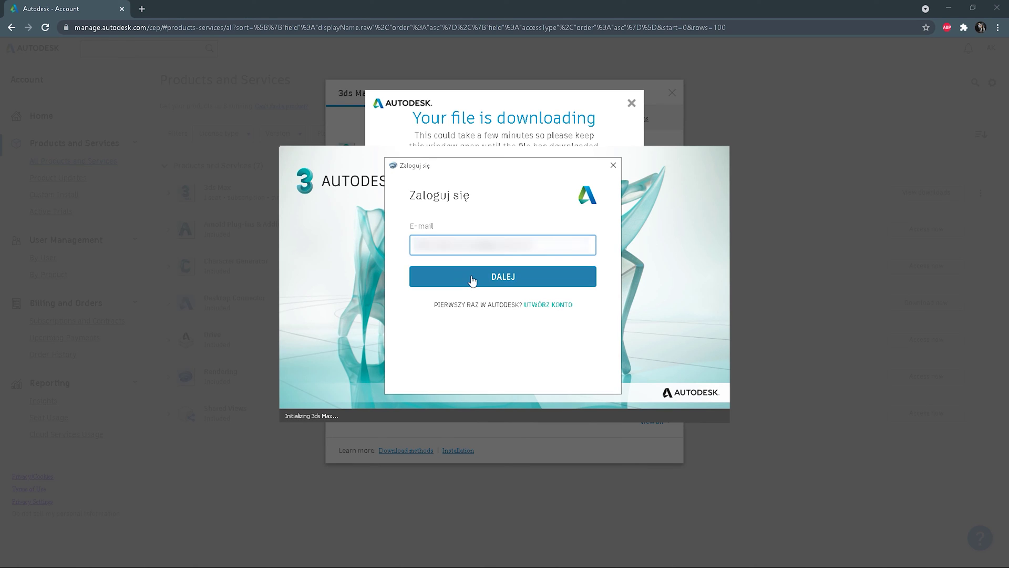
{"action": "left_click", "coordinate": [473, 279]}
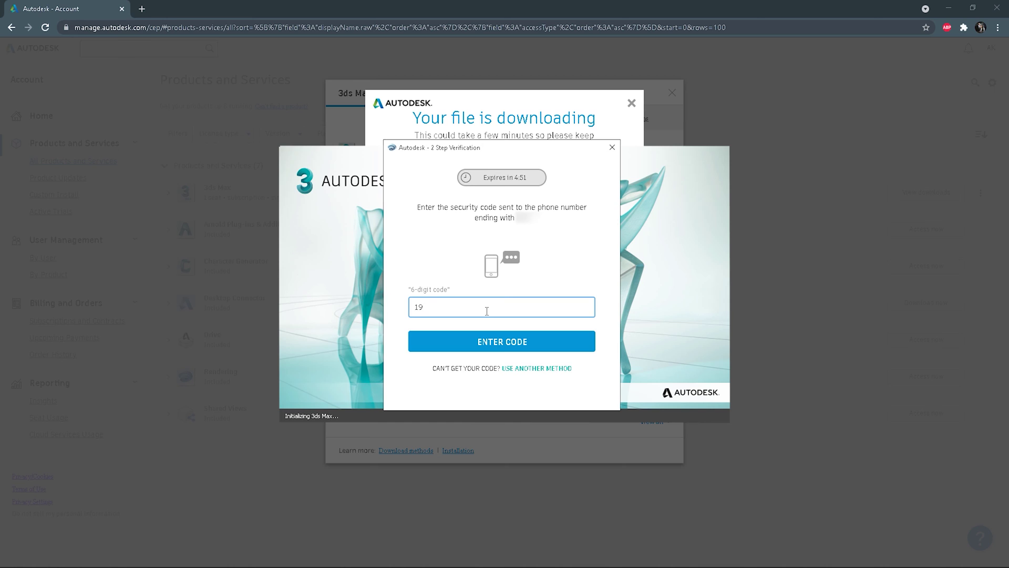
{"action": "key", "text": "Return"}
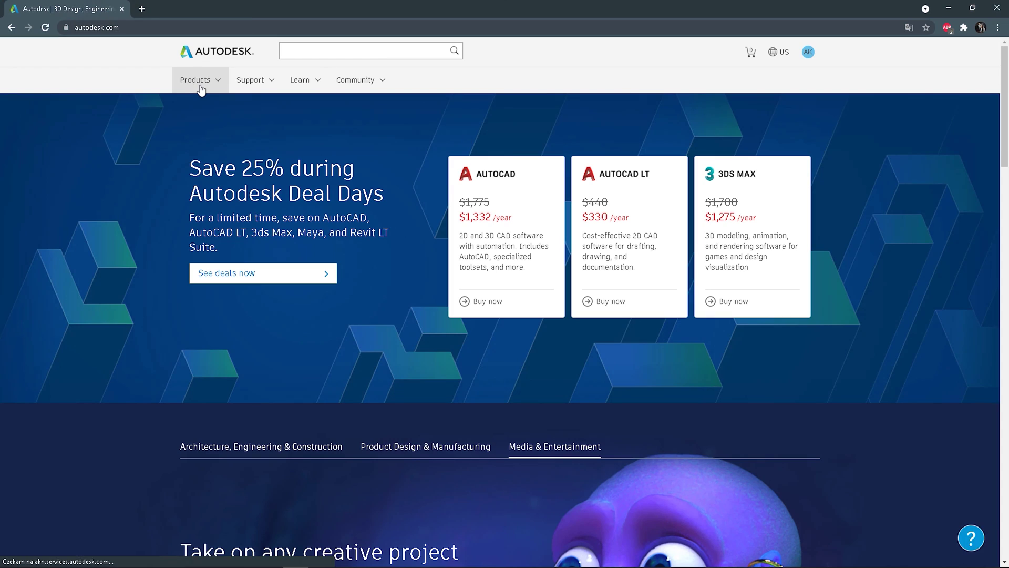
Step: Start the 3ds Max free trial download from the 3ds Max product page
{"action": "left_click", "coordinate": [196, 81]}
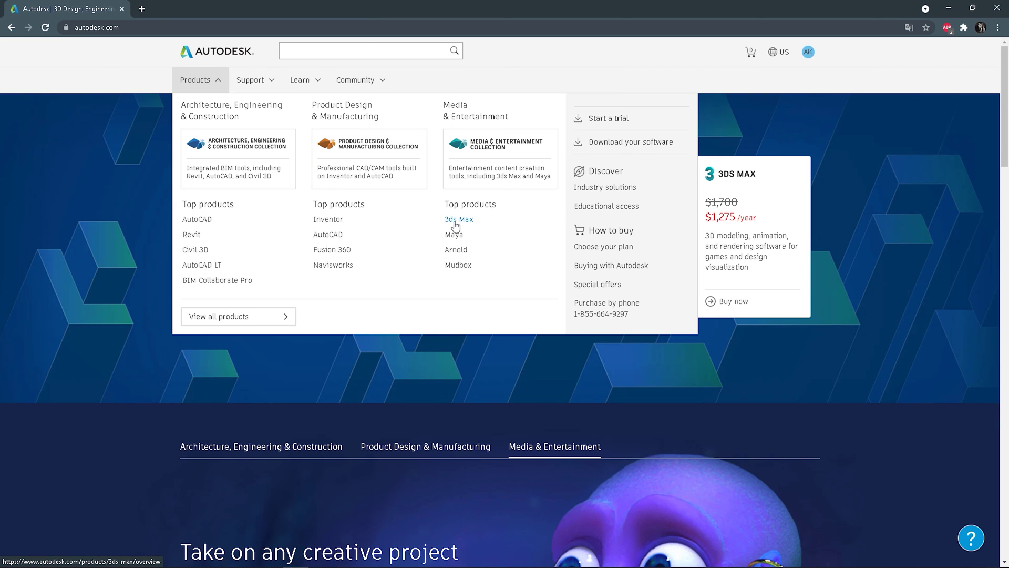
{"action": "left_click", "coordinate": [456, 221]}
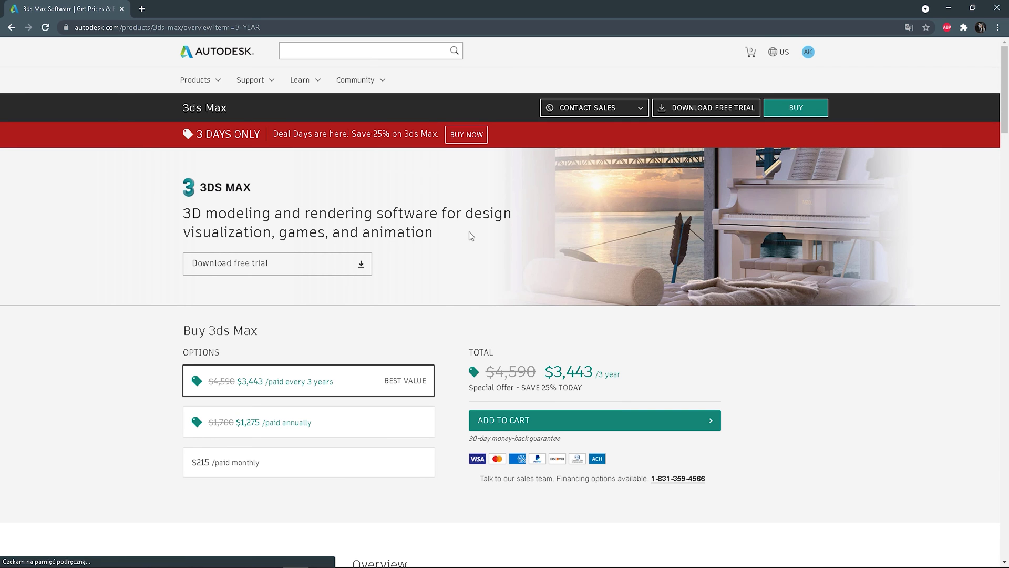
{"action": "left_click", "coordinate": [338, 266]}
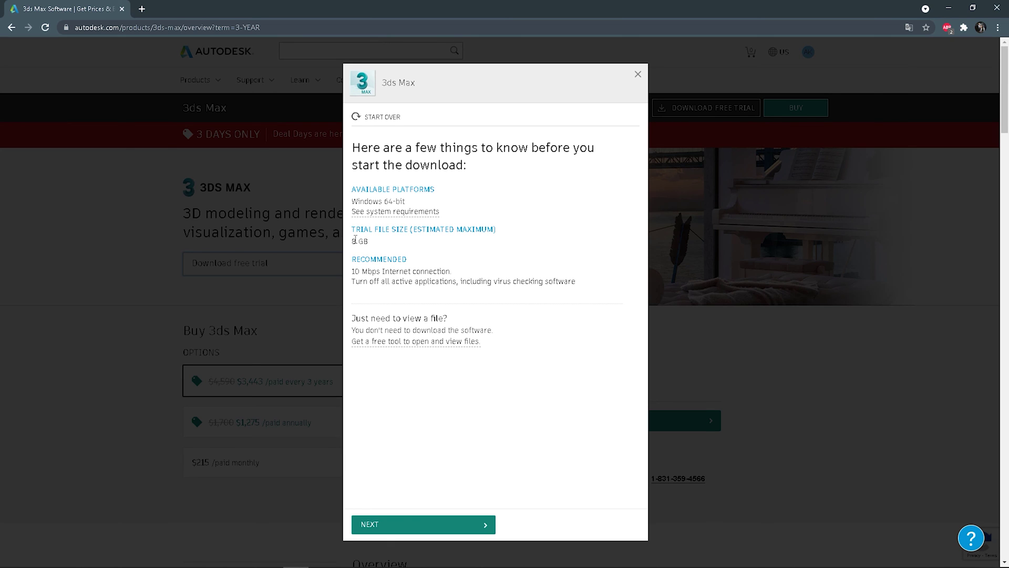
{"action": "left_click", "coordinate": [423, 524]}
Step: Choose business user and English-US, continue, and begin filling in the company name
{"action": "left_click", "coordinate": [436, 202]}
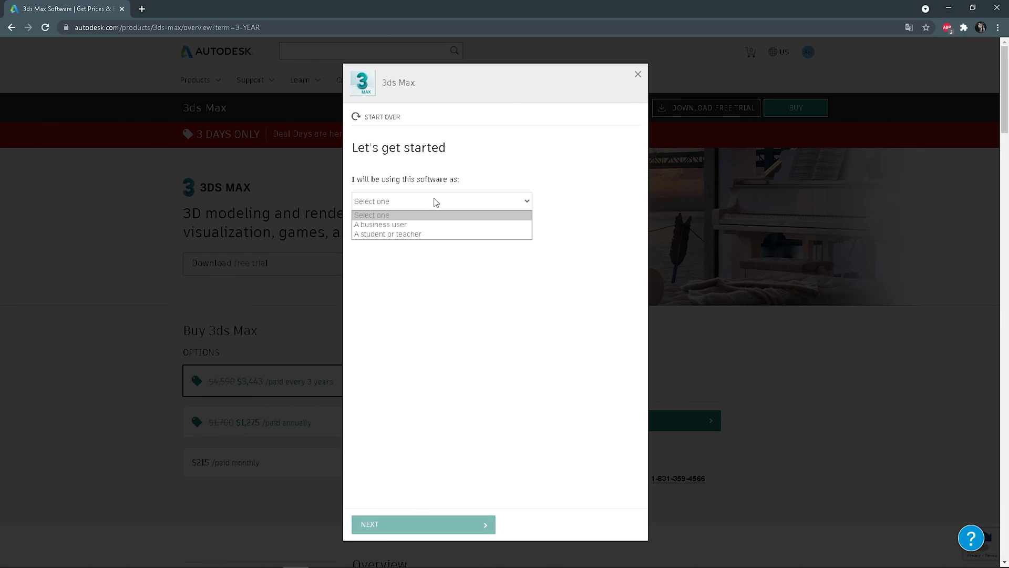
{"action": "left_click", "coordinate": [383, 225]}
{"action": "left_click", "coordinate": [442, 319]}
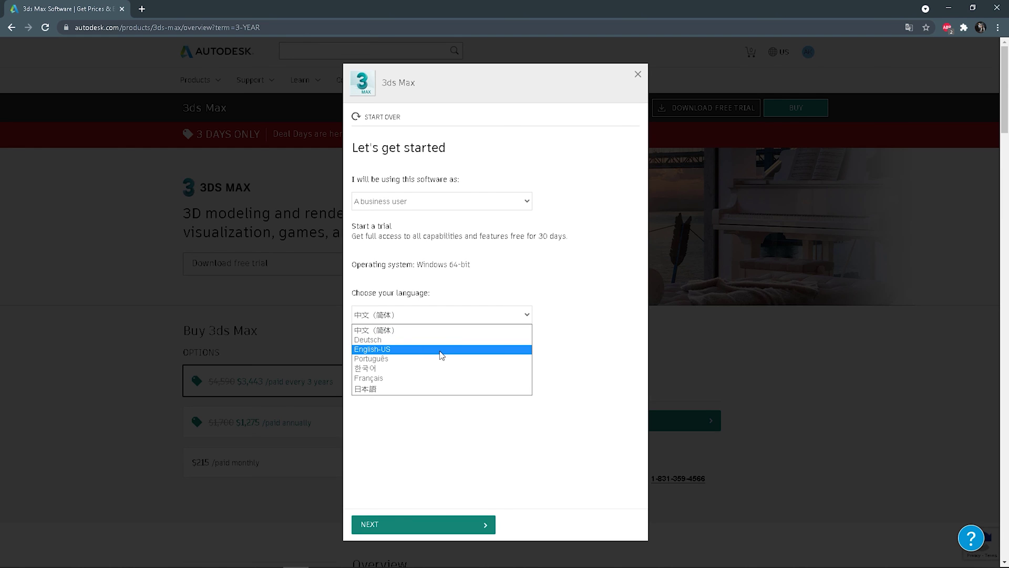
{"action": "left_click", "coordinate": [441, 350]}
{"action": "left_click", "coordinate": [377, 525]}
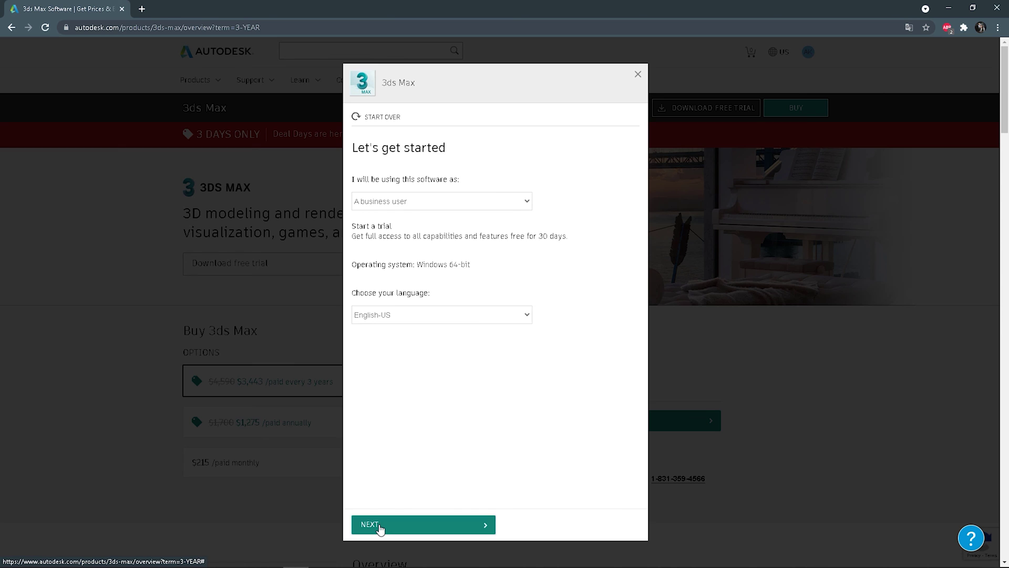
{"action": "left_click", "coordinate": [431, 215]}
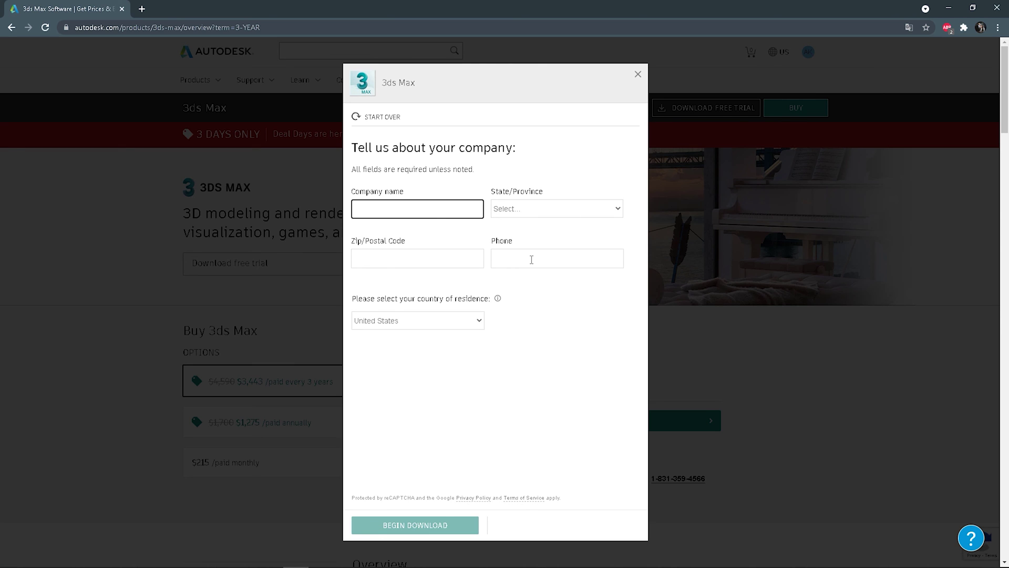